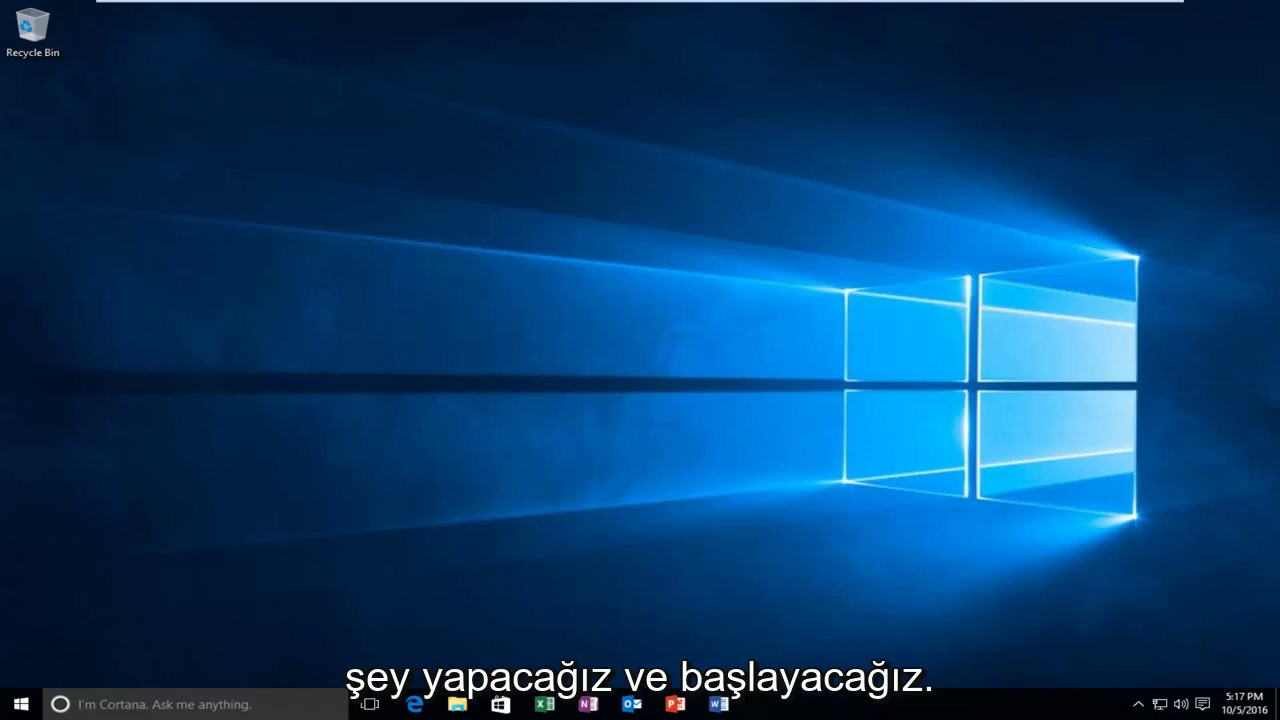
Step: Search the Start menu for 'control panel' and launch Control Panel
left_click(20, 704)
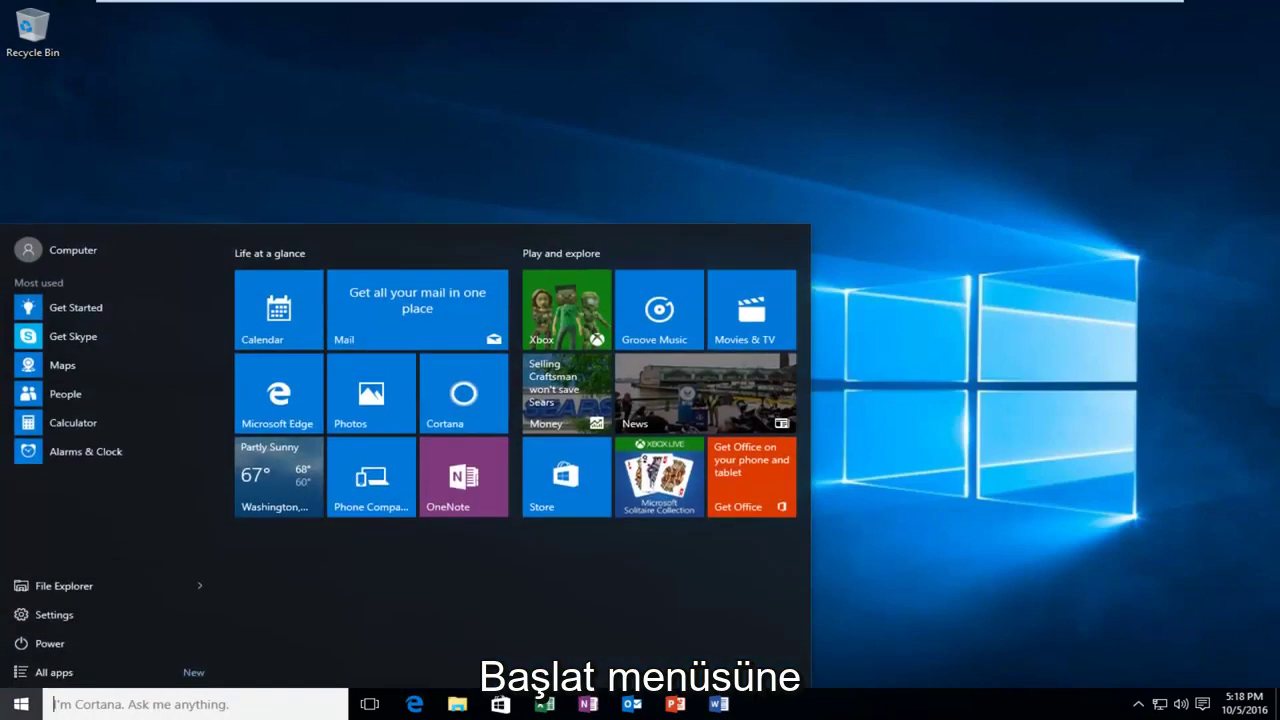
type("co")
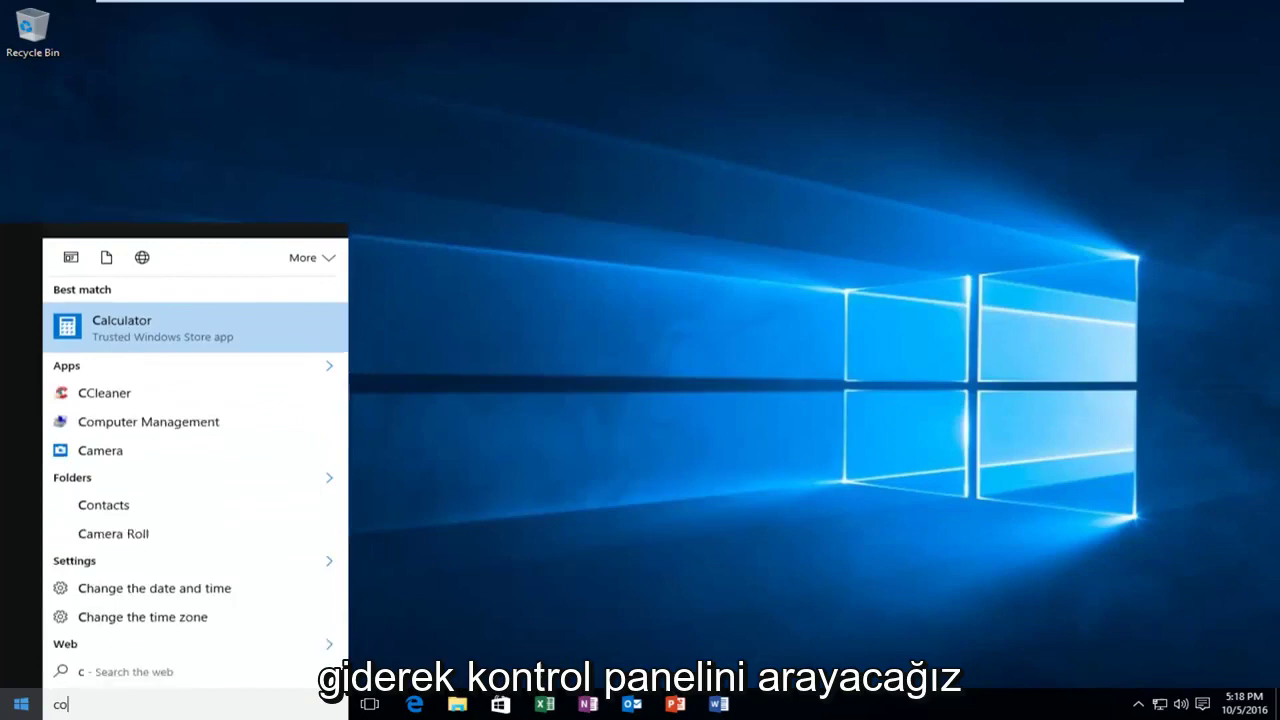
type("ntrol panel")
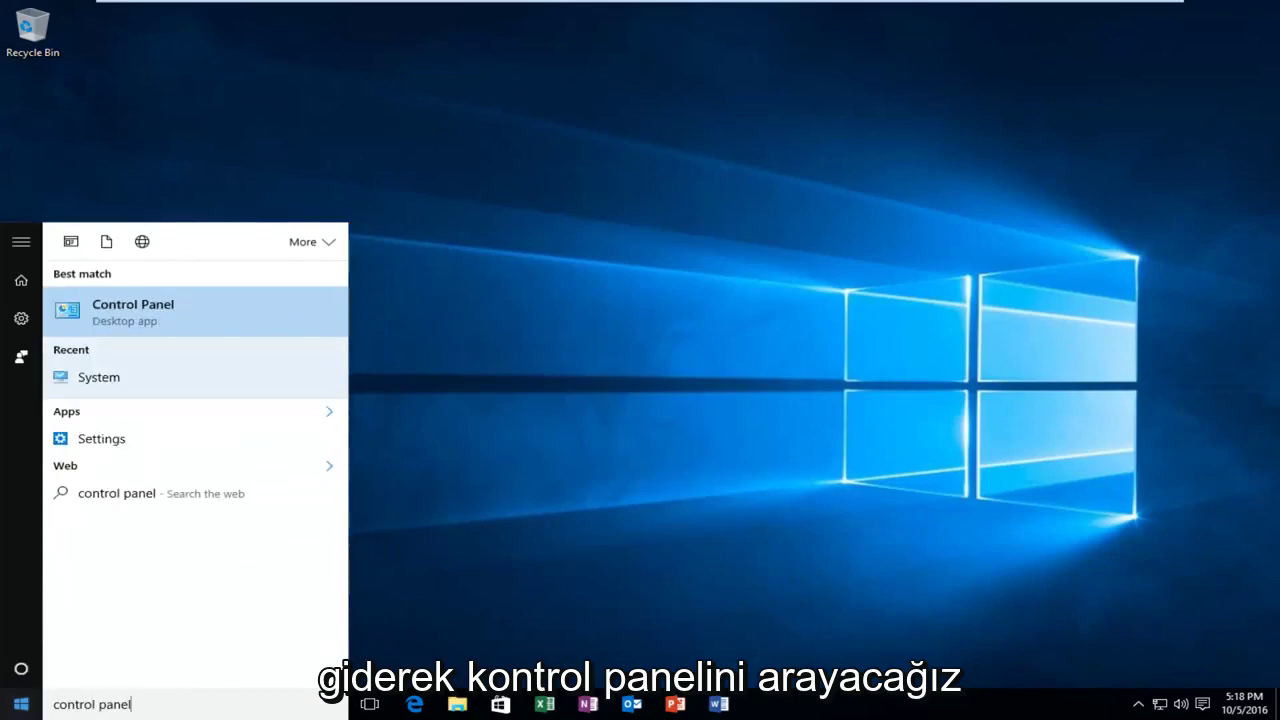
left_click(155, 309)
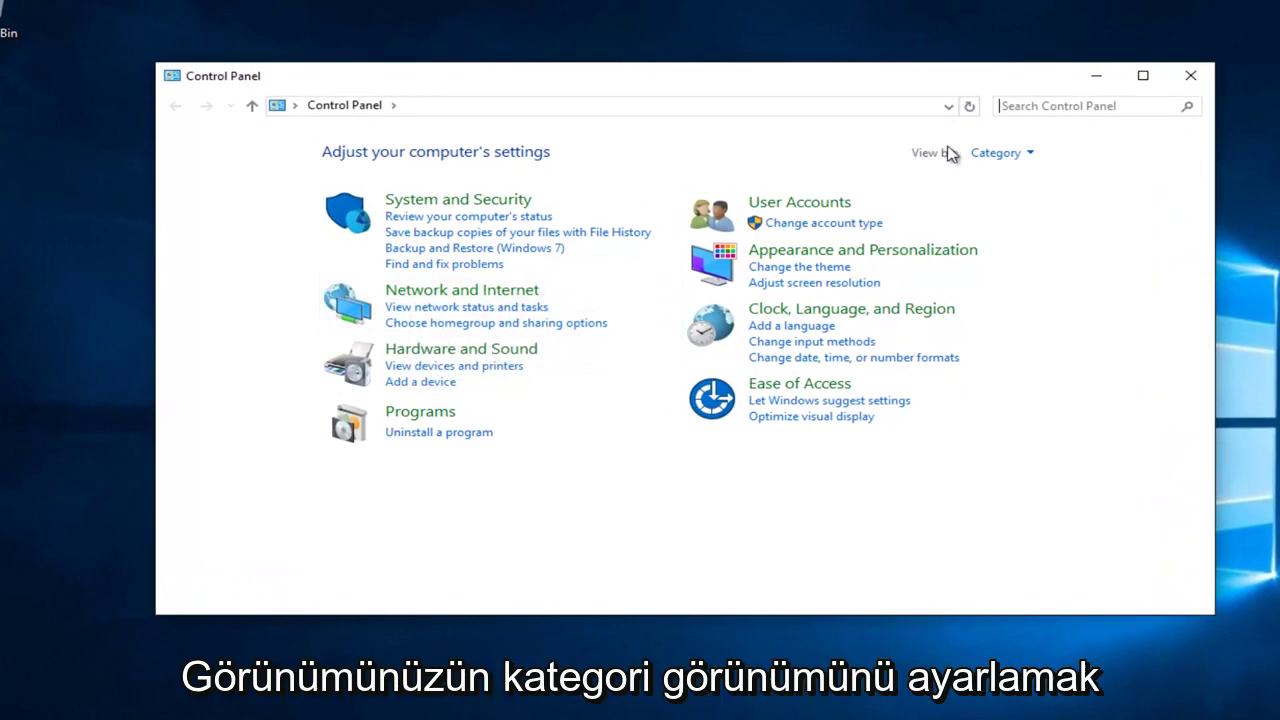
Step: Go through Network and Internet to the Network and Sharing Center
left_click(1020, 153)
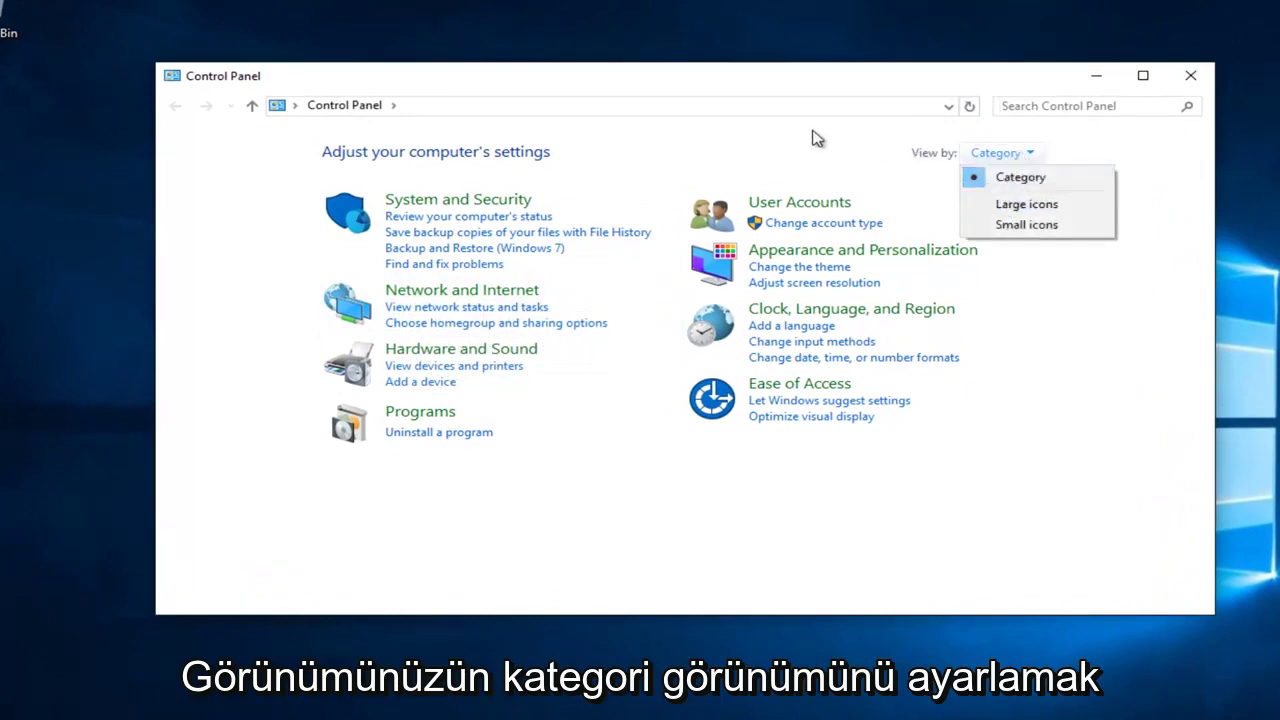
left_click(469, 297)
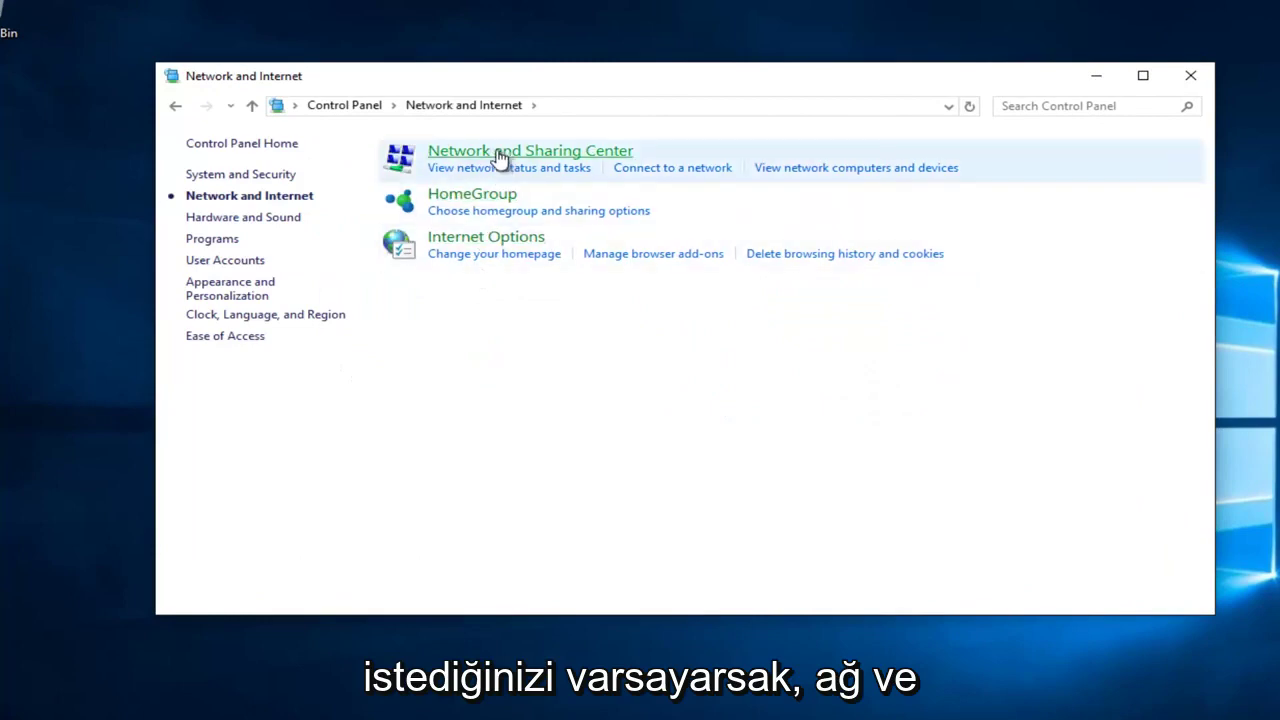
left_click(550, 158)
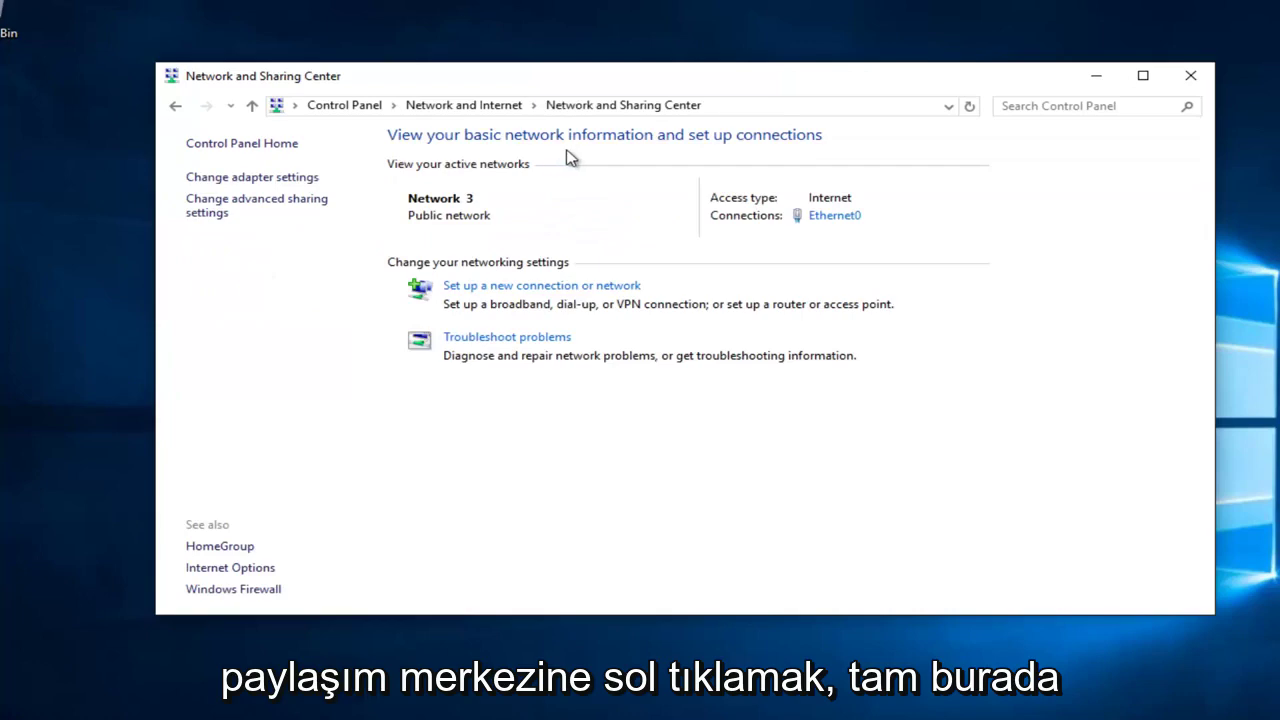
Step: Open Ethernet0's Internet Protocol Version 4 (TCP/IPv4) Properties dialog
left_click(824, 216)
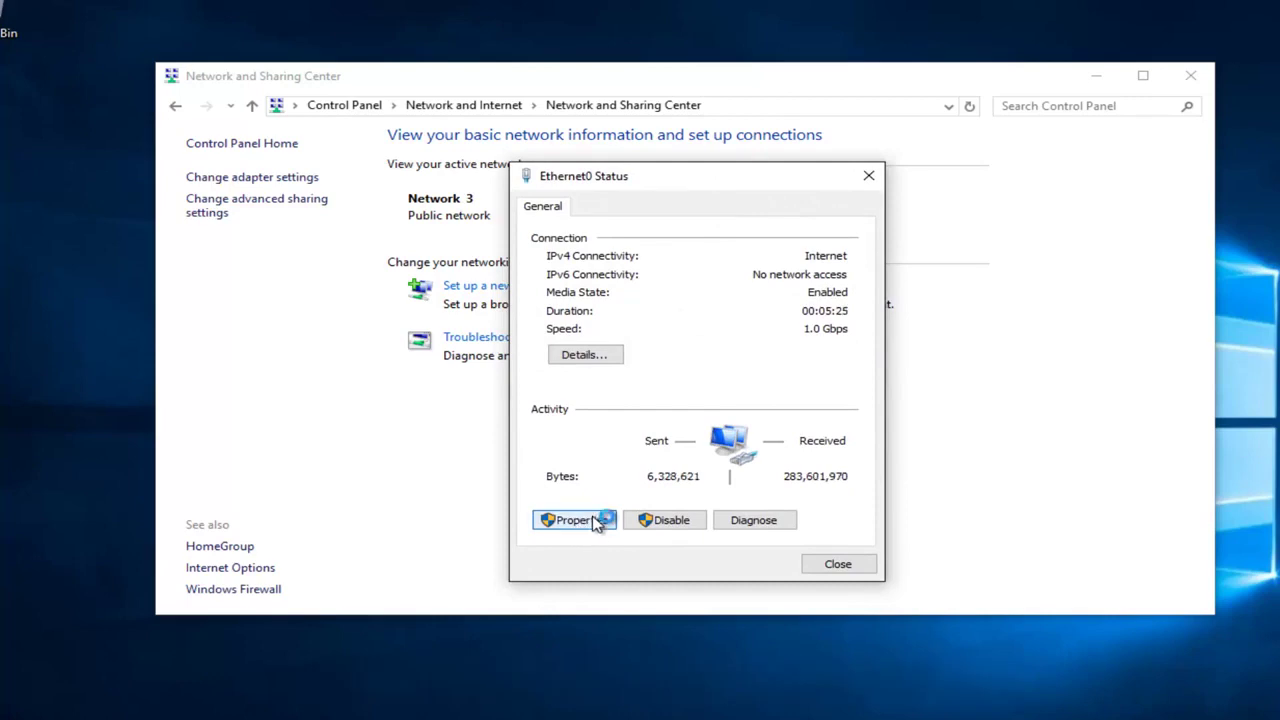
left_click(593, 519)
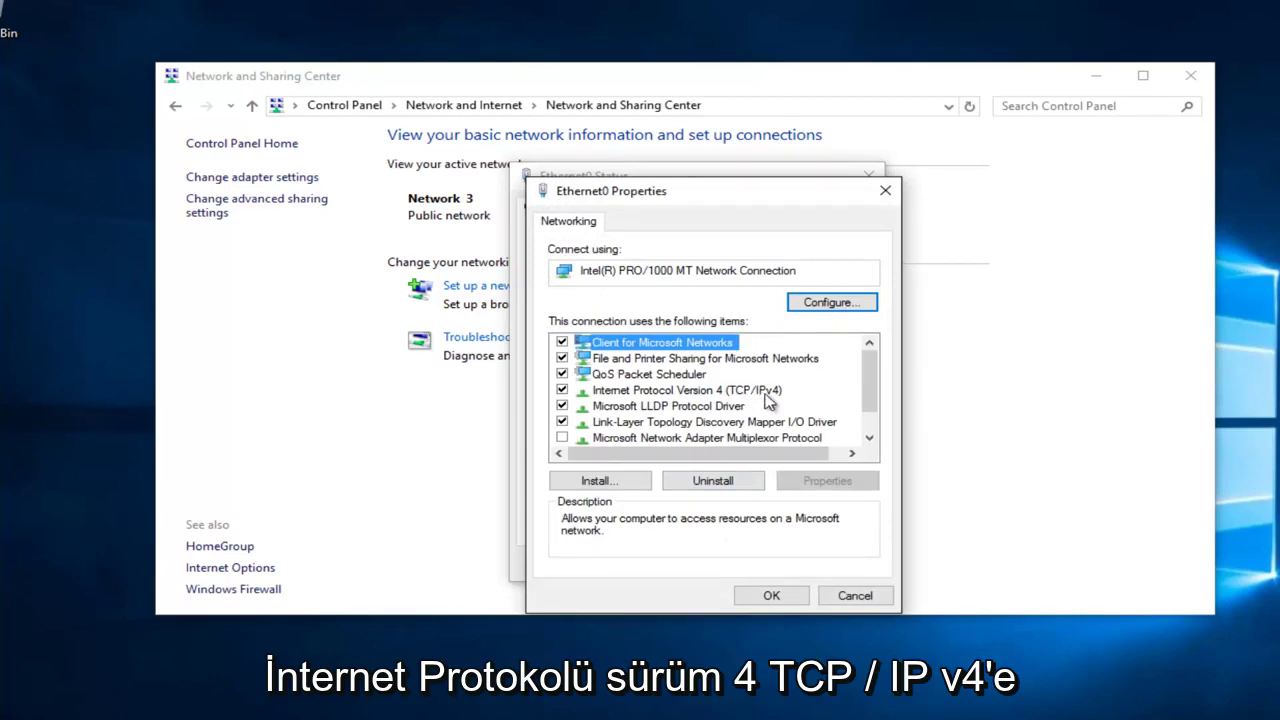
left_click(686, 397)
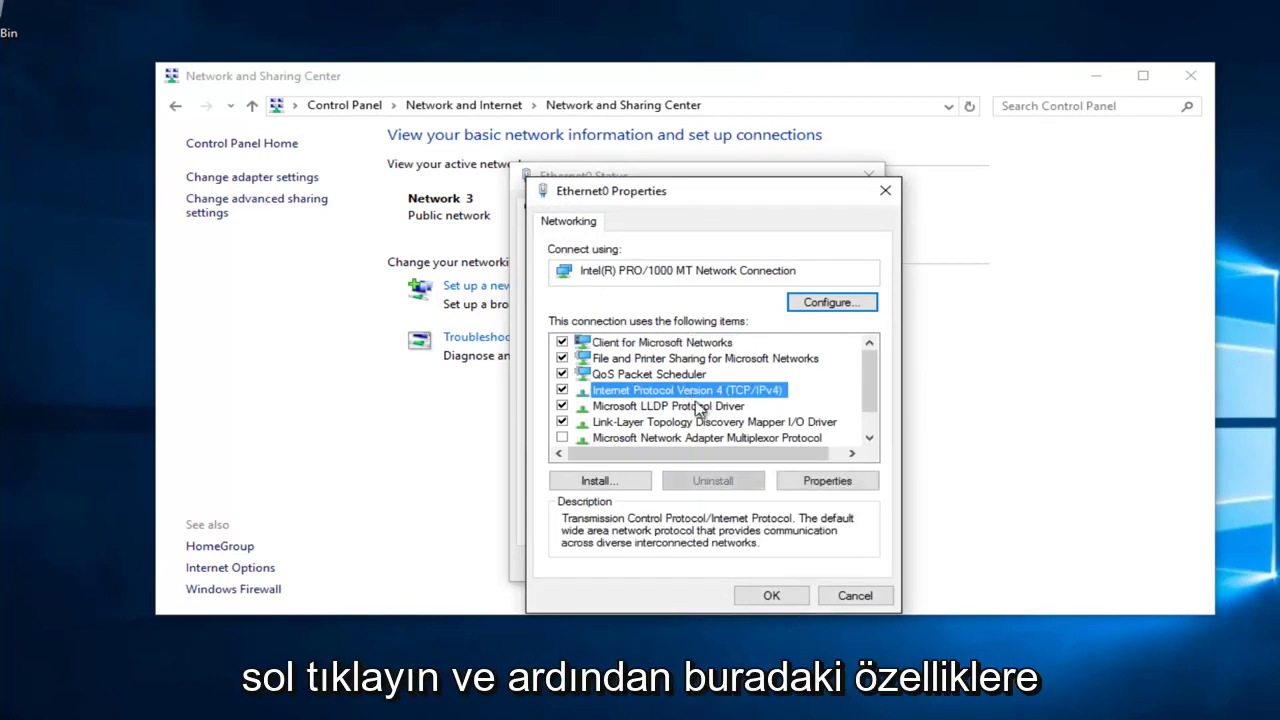
left_click(815, 488)
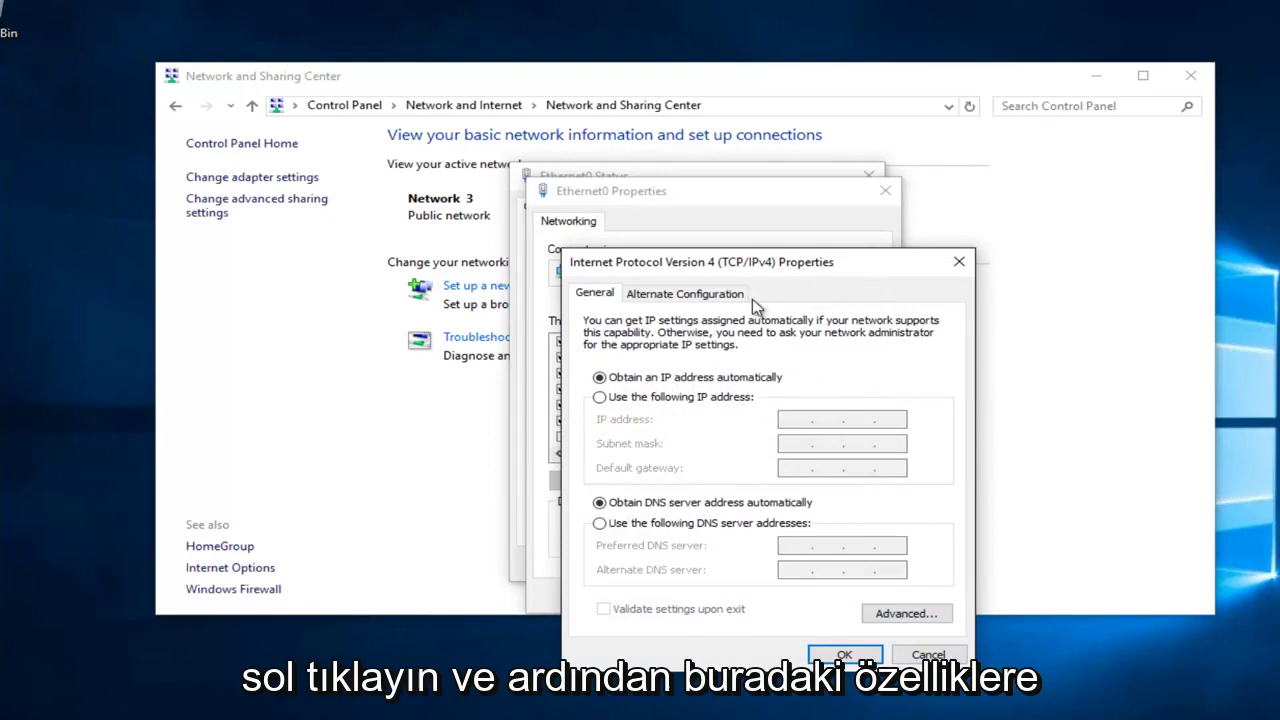
left_click_drag(755, 260, 724, 192)
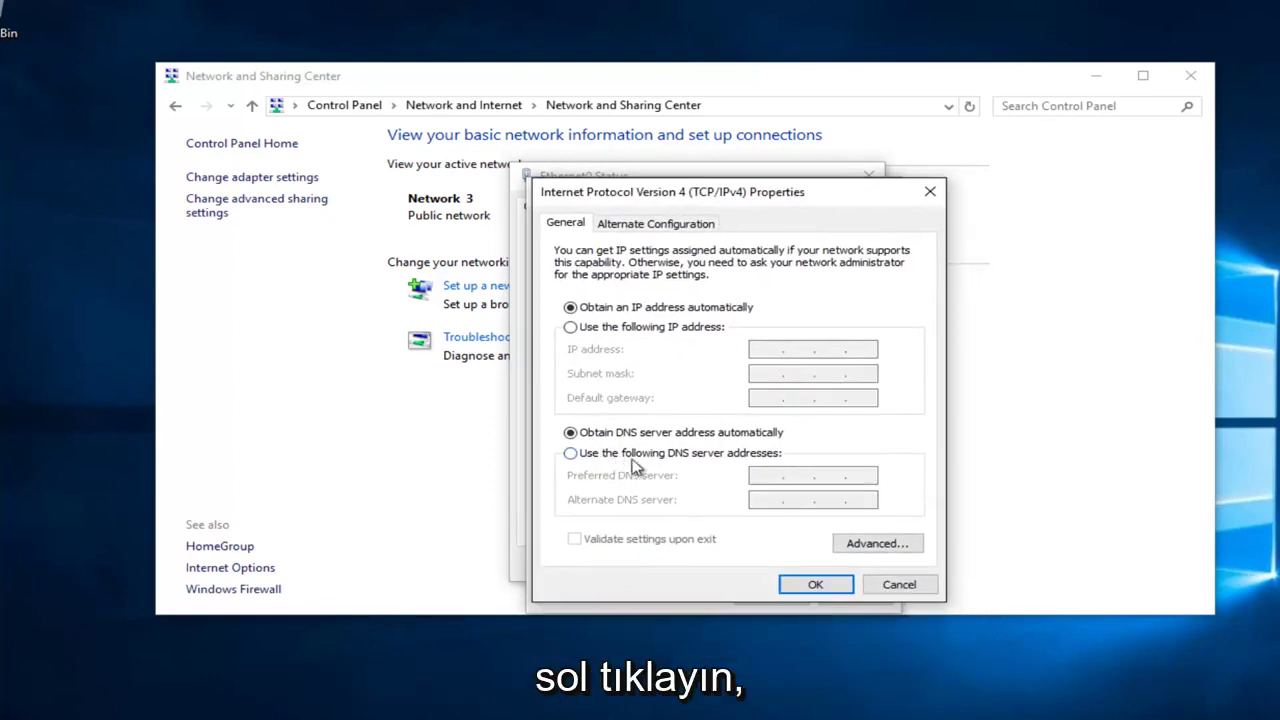
Step: Use manual DNS servers: preferred 8.8.8.8, alternate 8.8.4.4, and confirm with OK
left_click(571, 454)
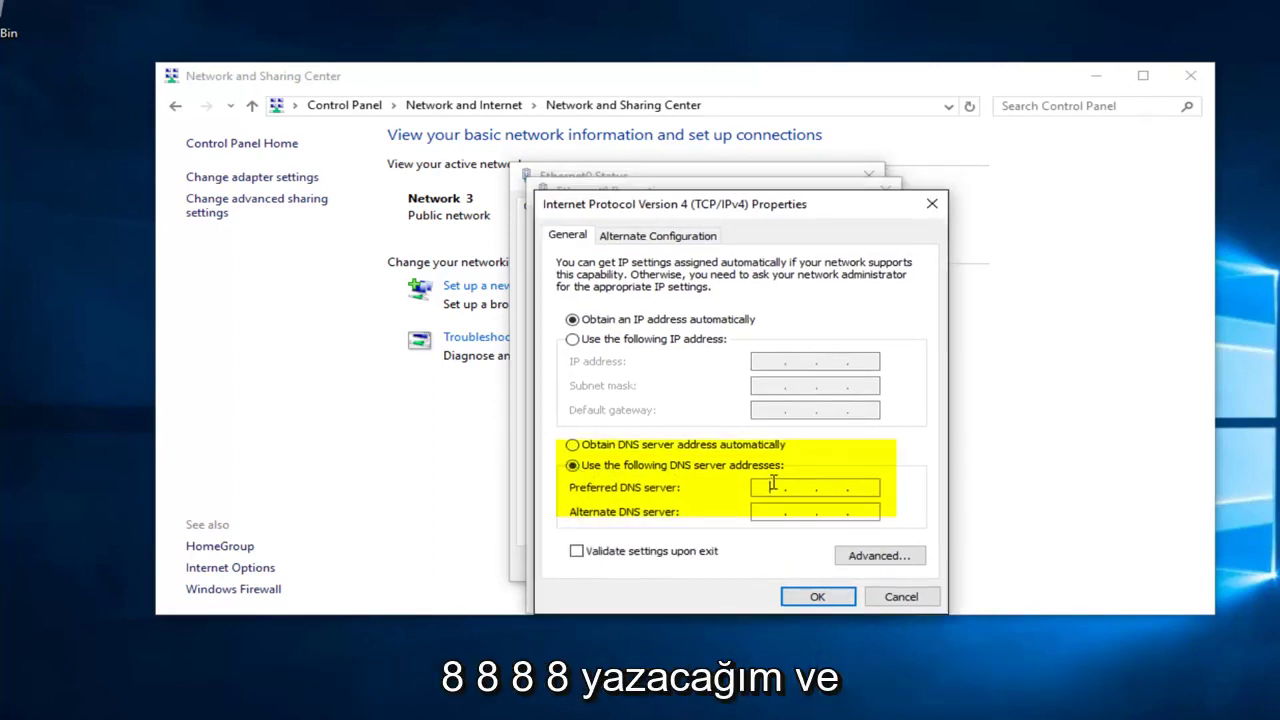
type("8.8.8.")
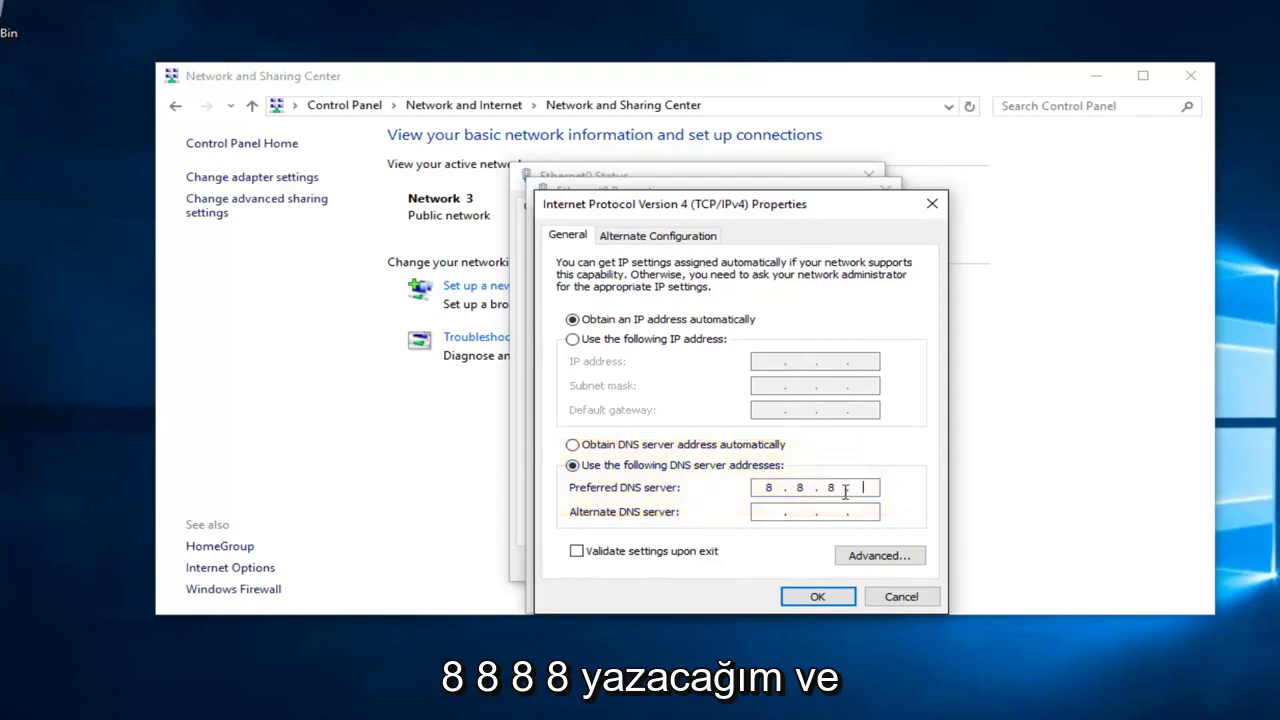
type("8")
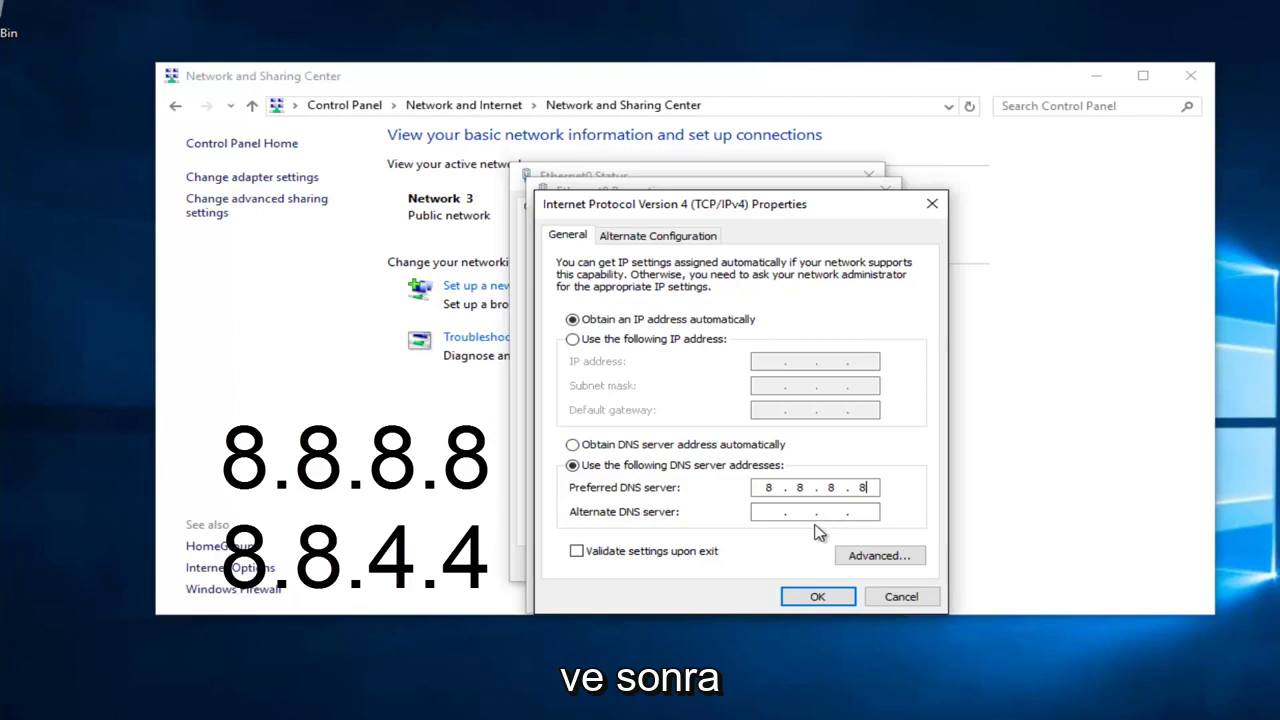
left_click(770, 512)
type("8.")
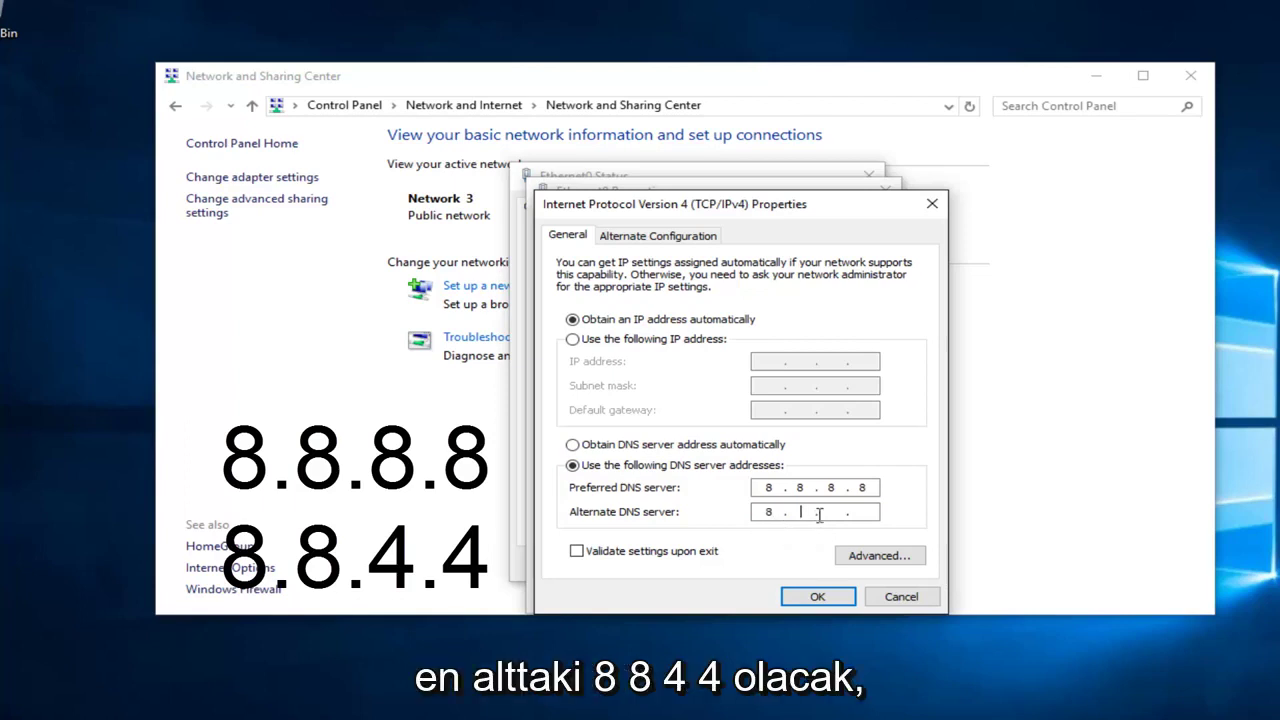
type("8.4.4")
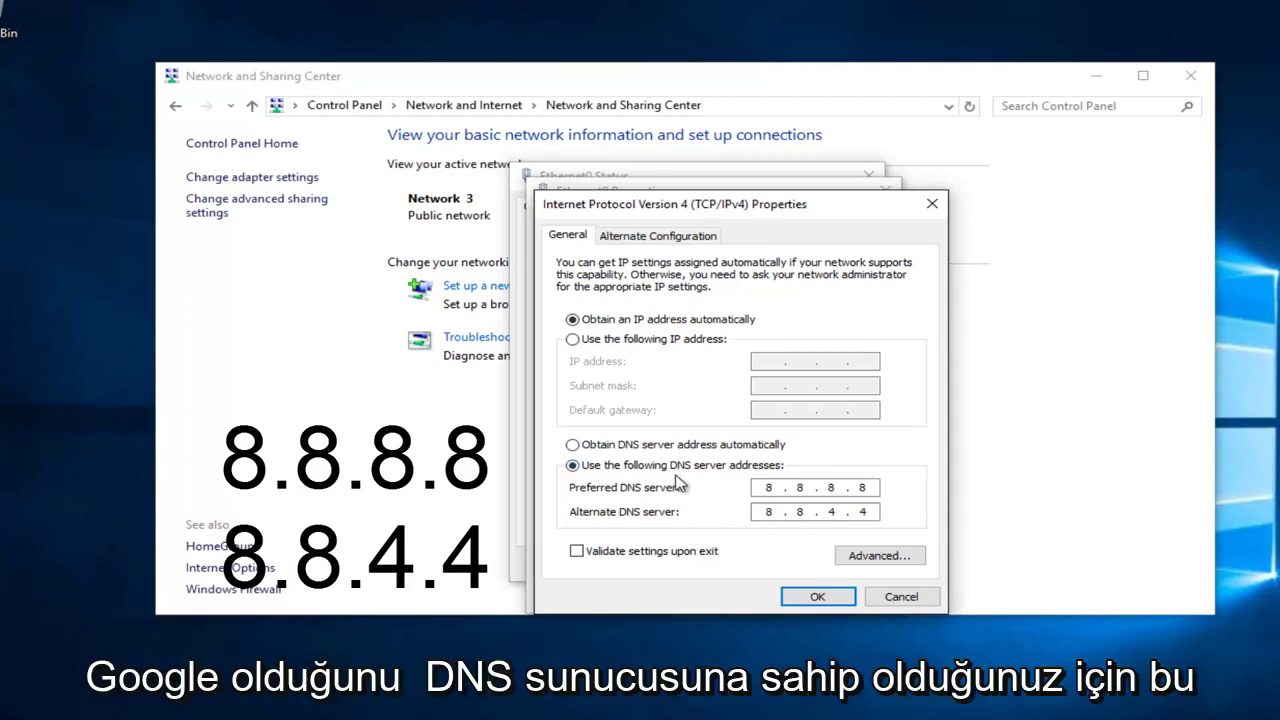
left_click(789, 604)
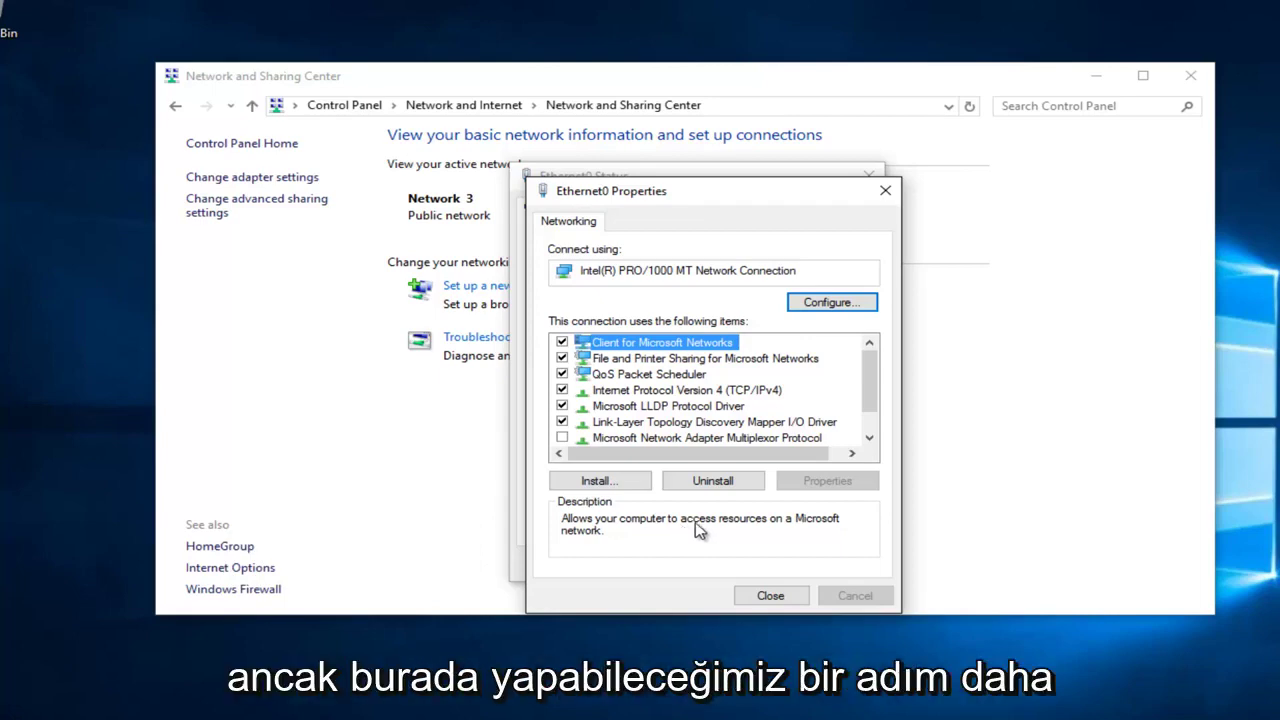
Step: Close the Ethernet0 Properties, Status and Network and Sharing Center windows
left_click(883, 193)
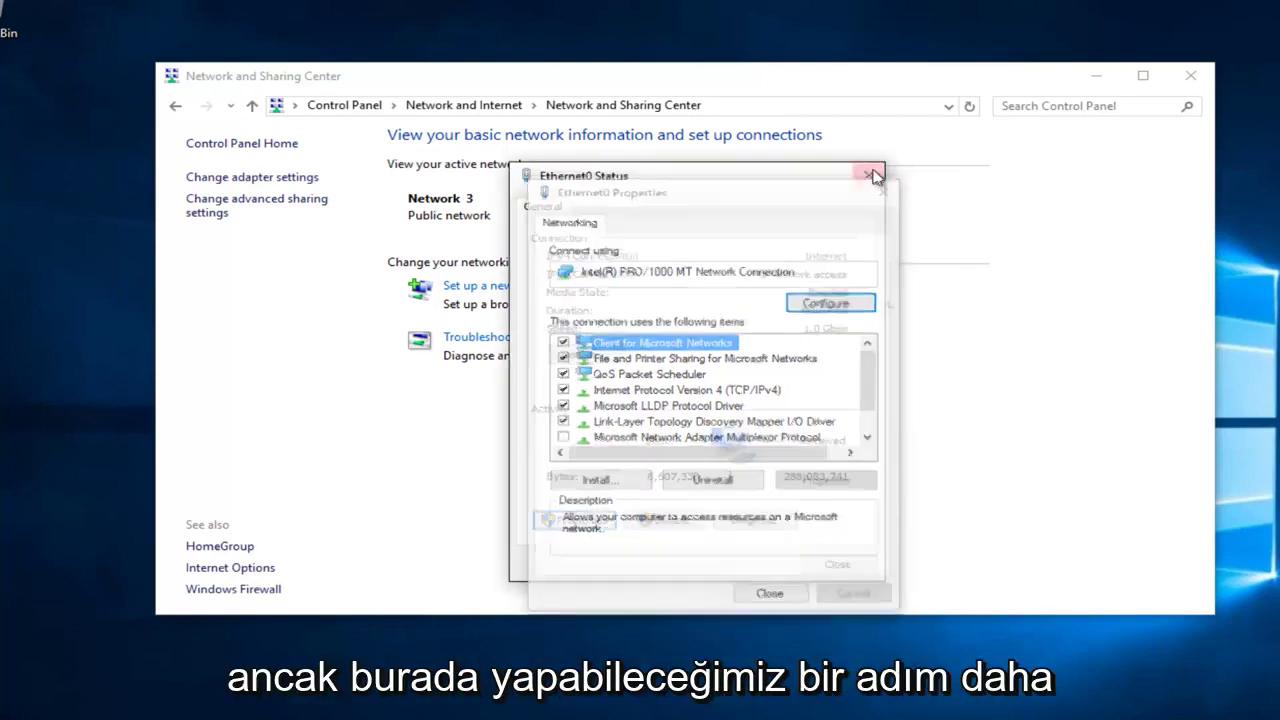
left_click(868, 176)
left_click(1190, 75)
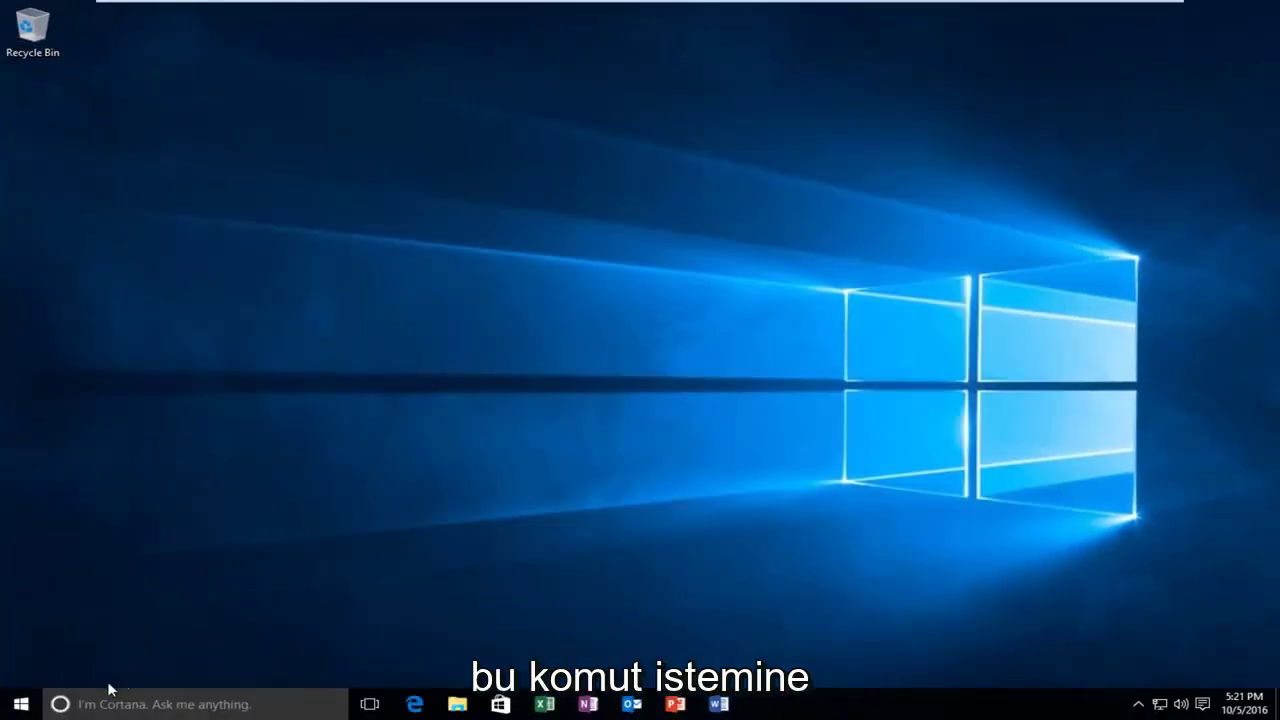
Step: Launch Command Prompt (Admin) from the Start right-click menu, approving the UAC prompt
right_click(22, 707)
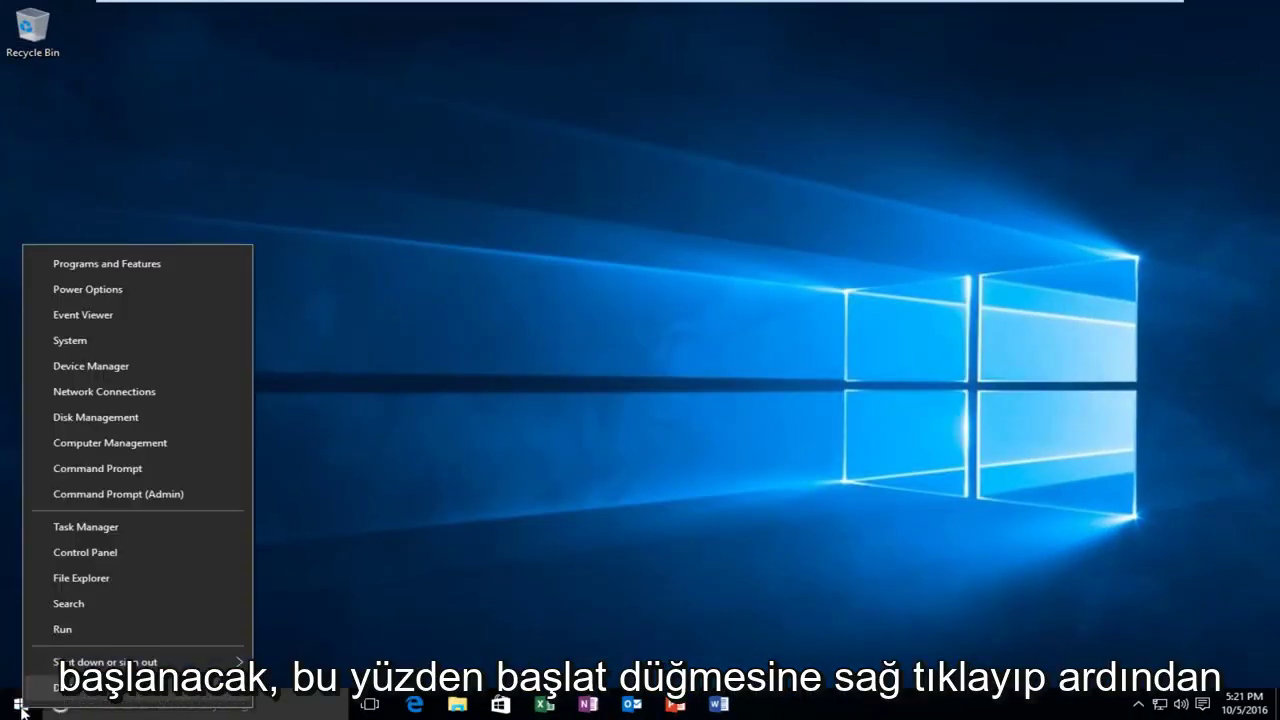
left_click(134, 493)
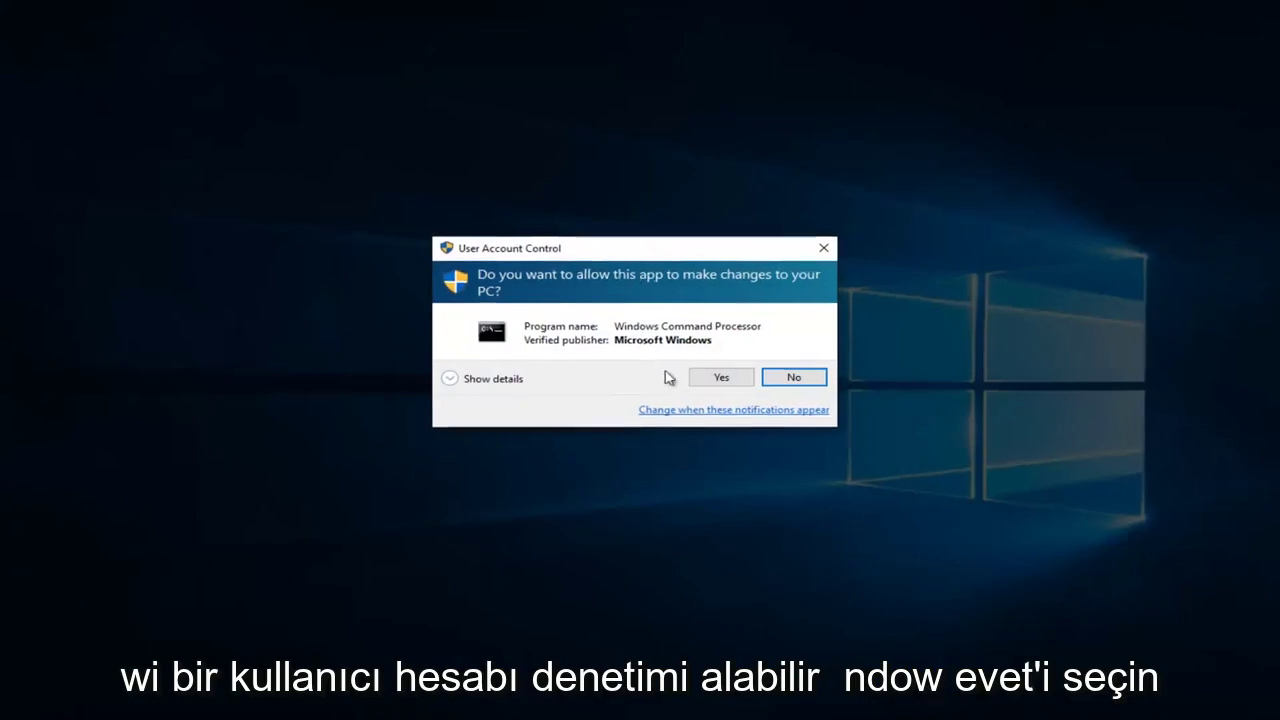
left_click(718, 377)
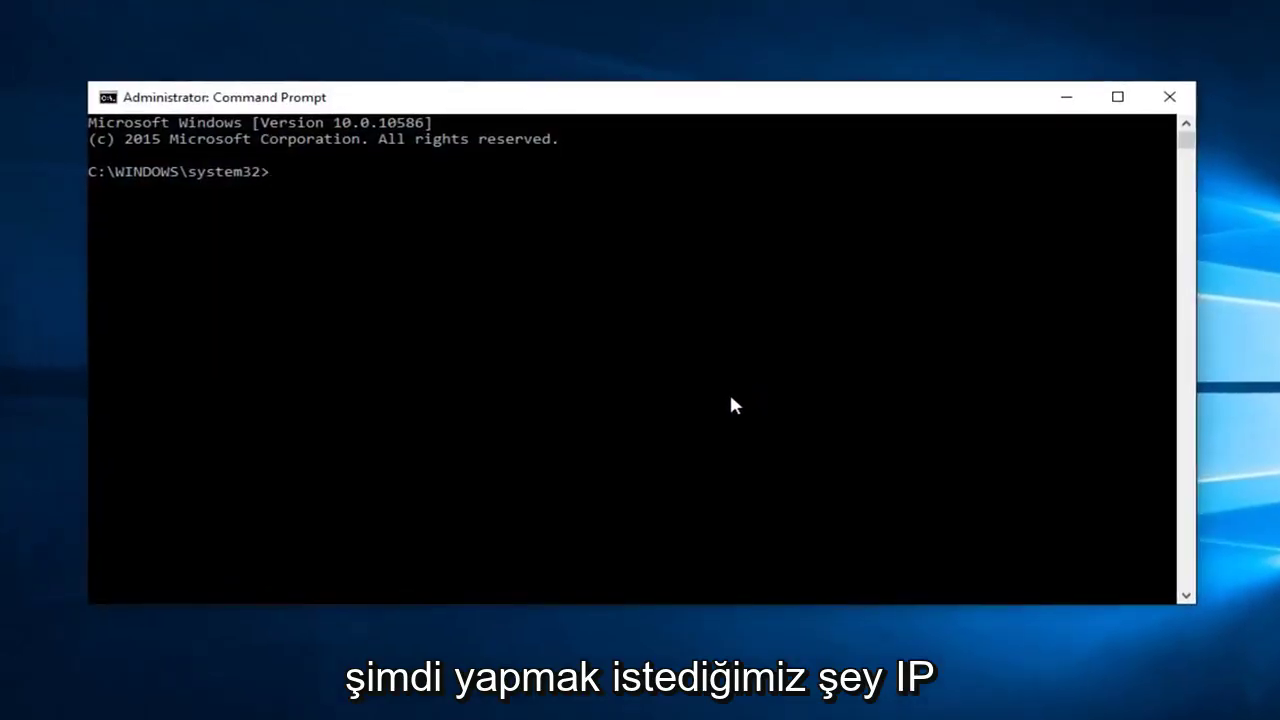
Step: Run ipconfig /flushdns followed by ipconfig /renew
type("ipconfig")
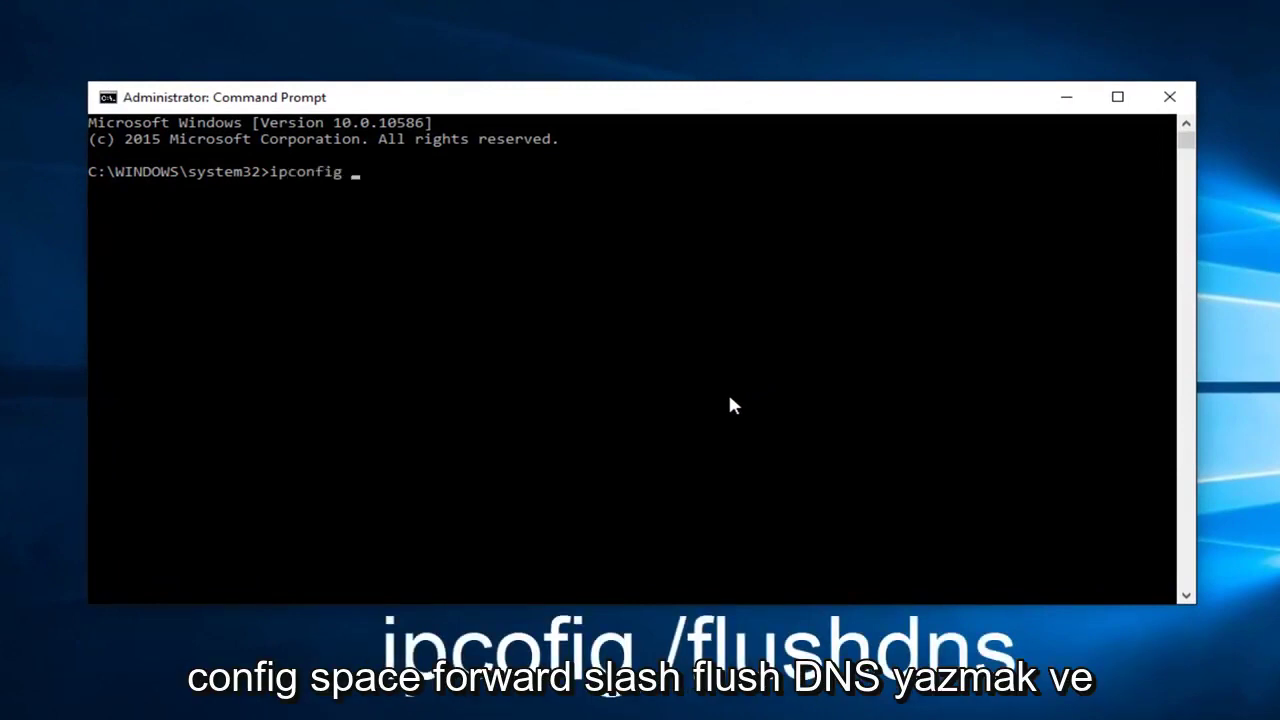
type(" /flushdns")
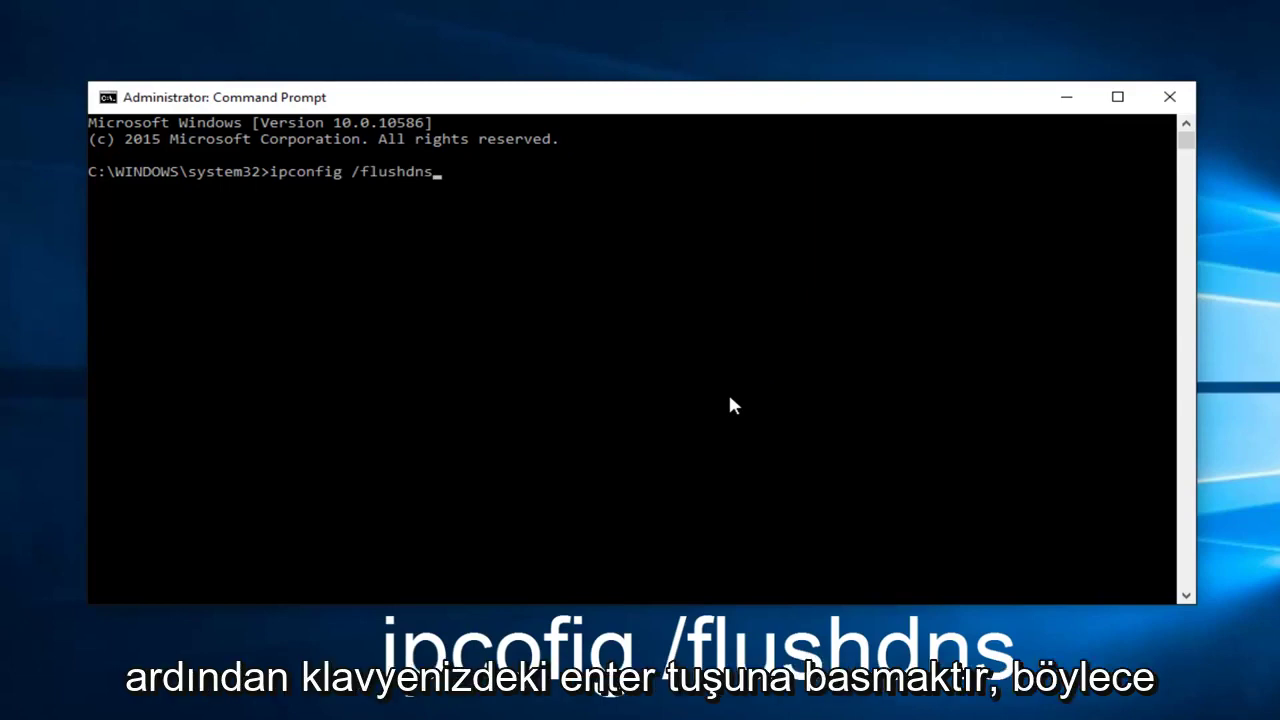
key("Return")
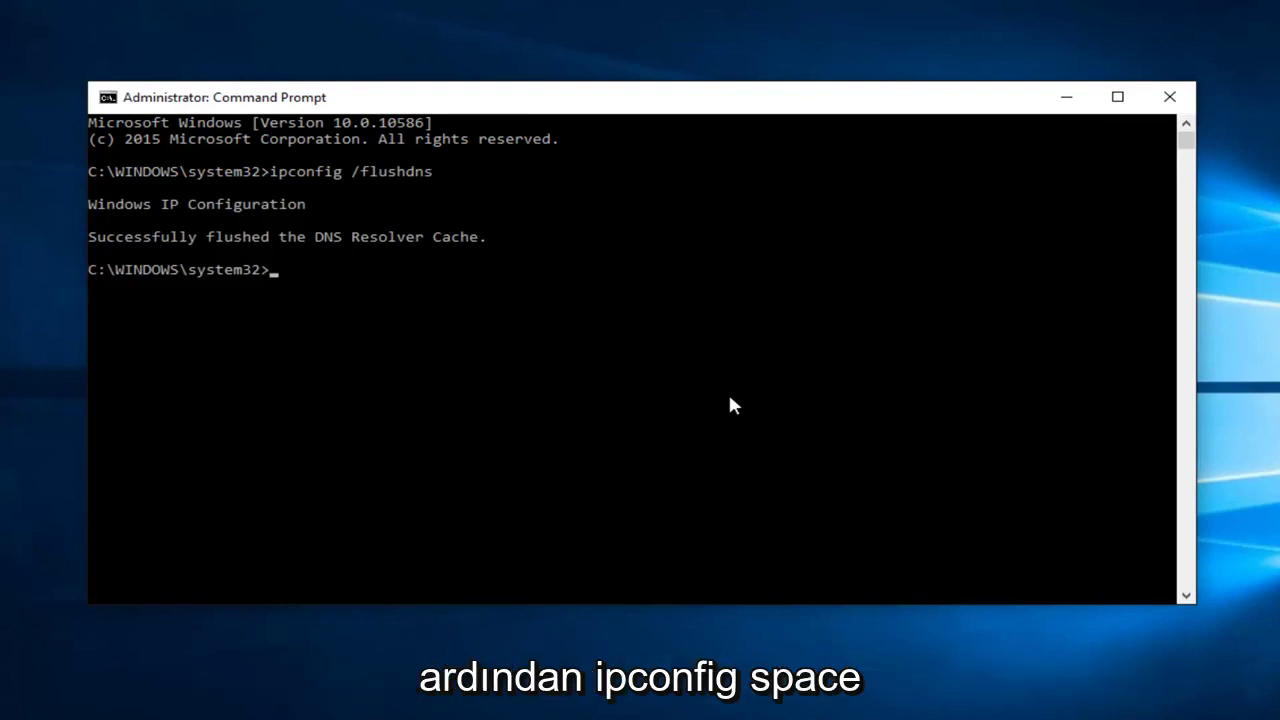
type("ipconfig")
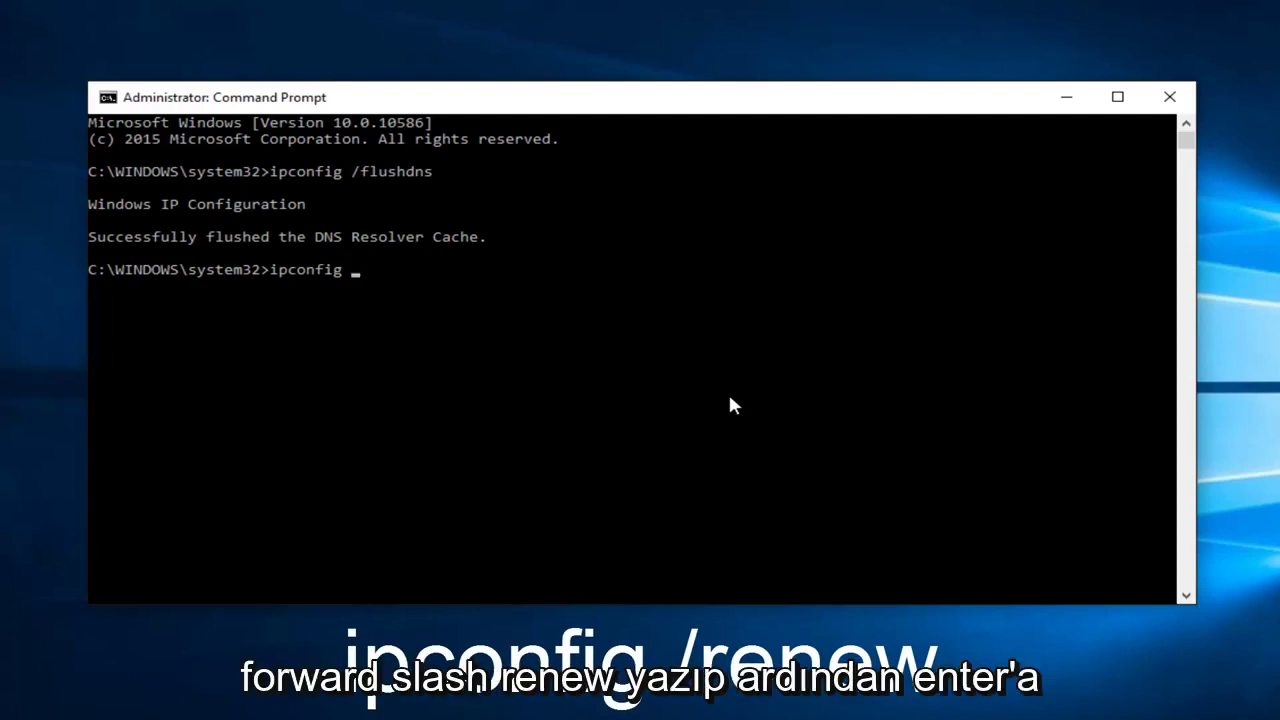
type(" /renew")
key("Return")
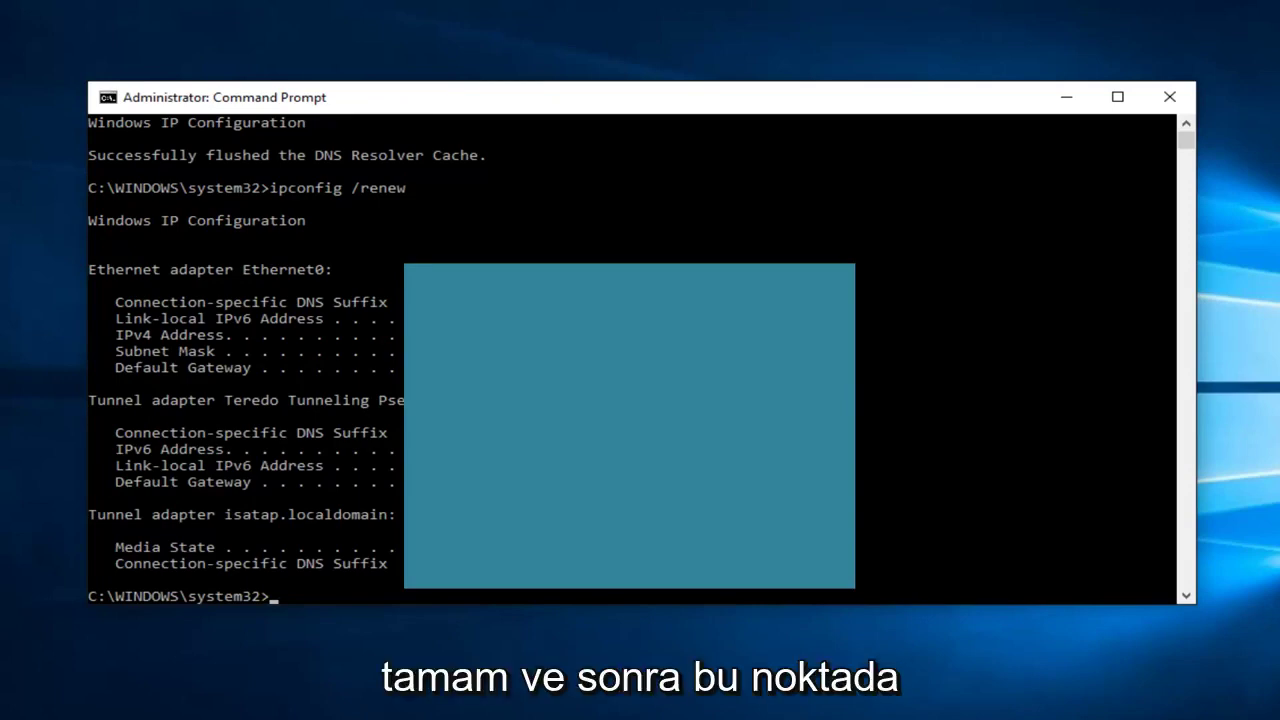
Step: Review the ipconfig /renew output and close the Command Prompt window
scroll(390, 470, "down", 5)
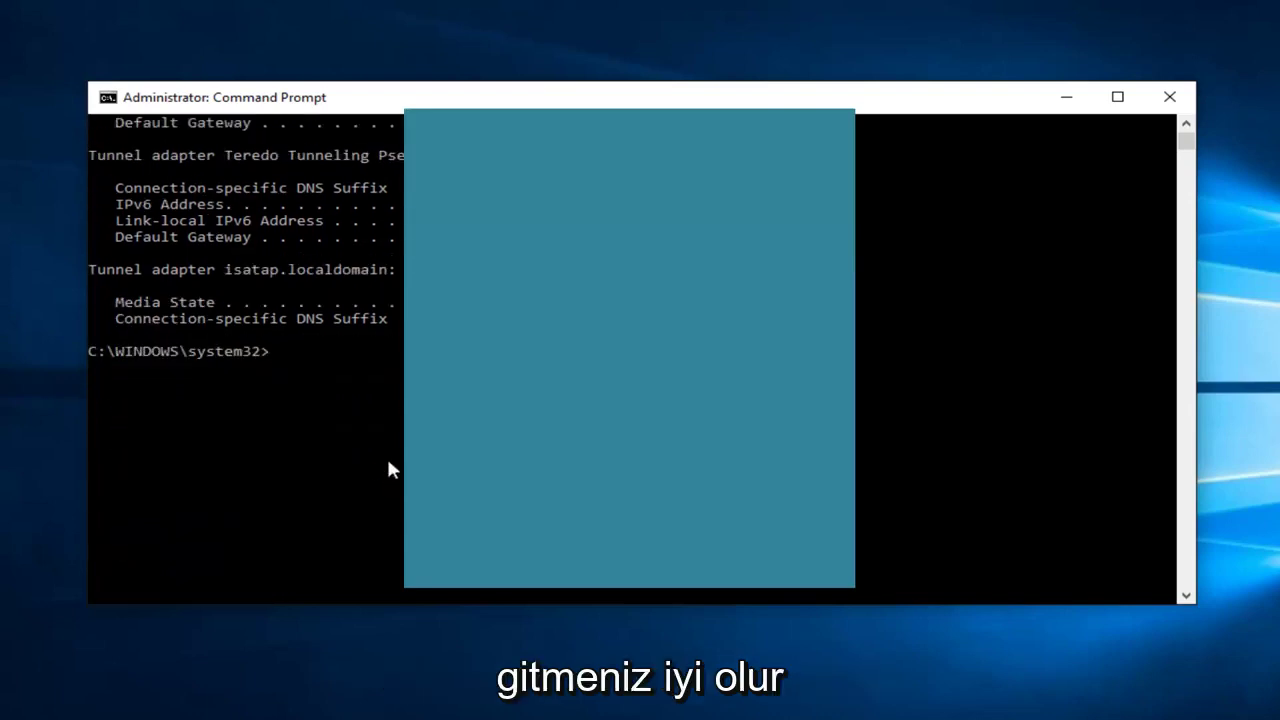
left_click(1169, 96)
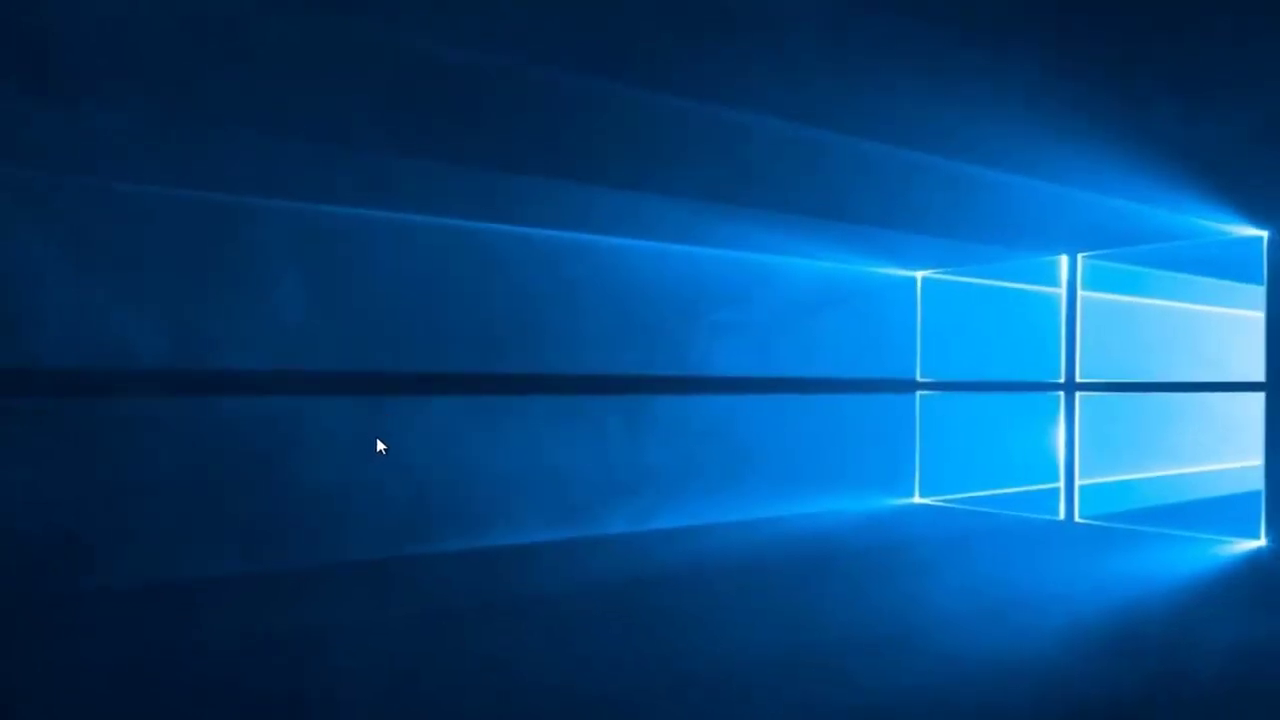